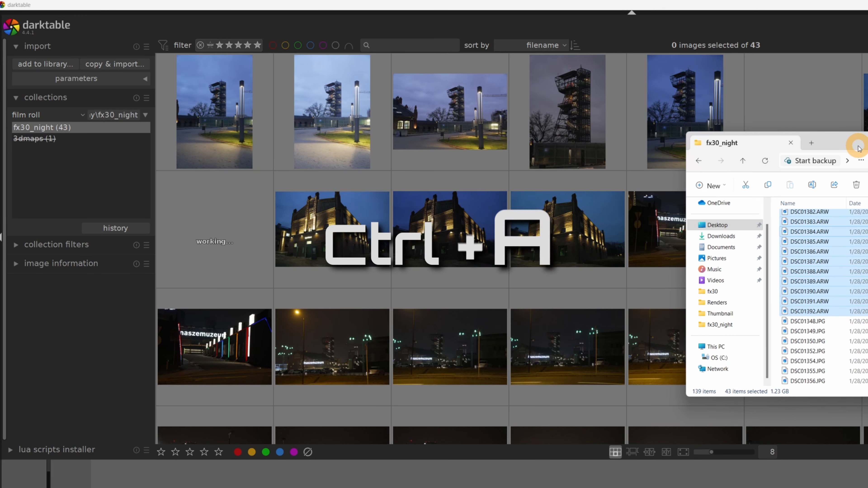
Select all images in the fx30_night film roll and open the export destination folder selection
left_click(861, 145)
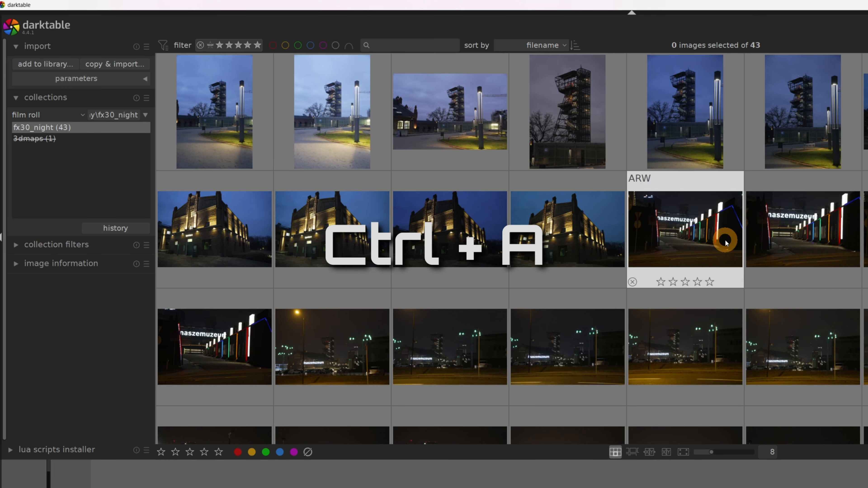
key("ctrl+a")
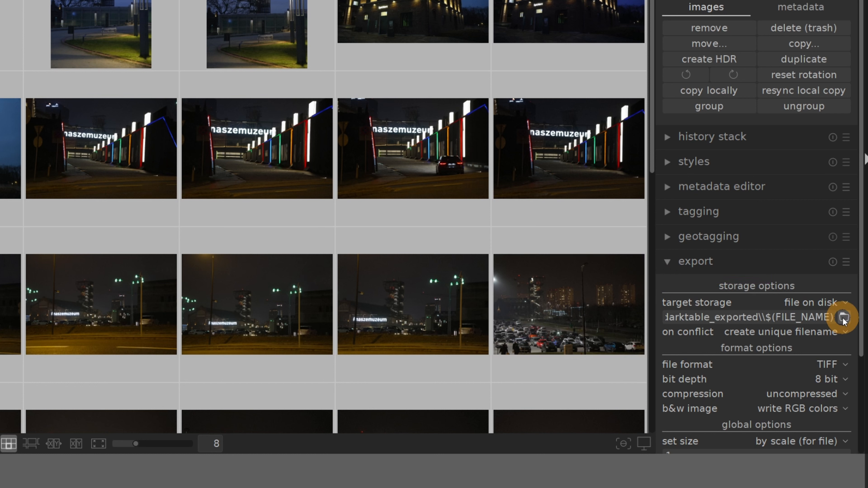
left_click(843, 318)
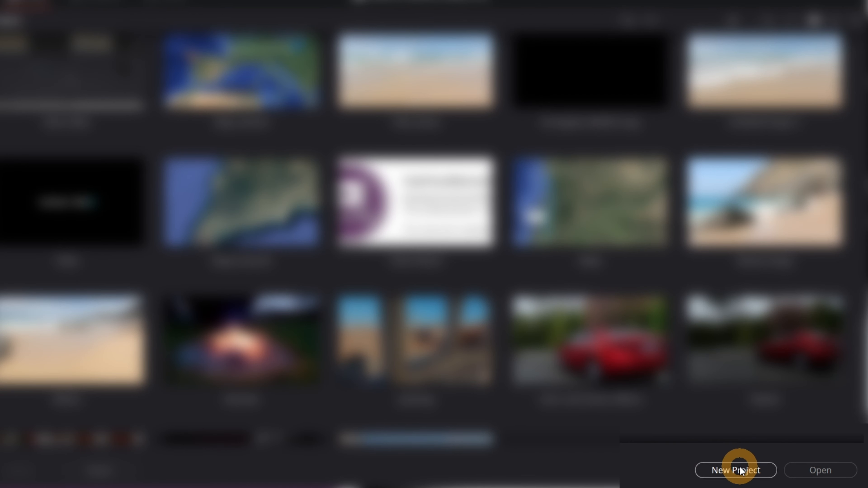
Switch to DaVinci Resolve, create a new project named colorgrading and open its project settings
left_click(738, 469)
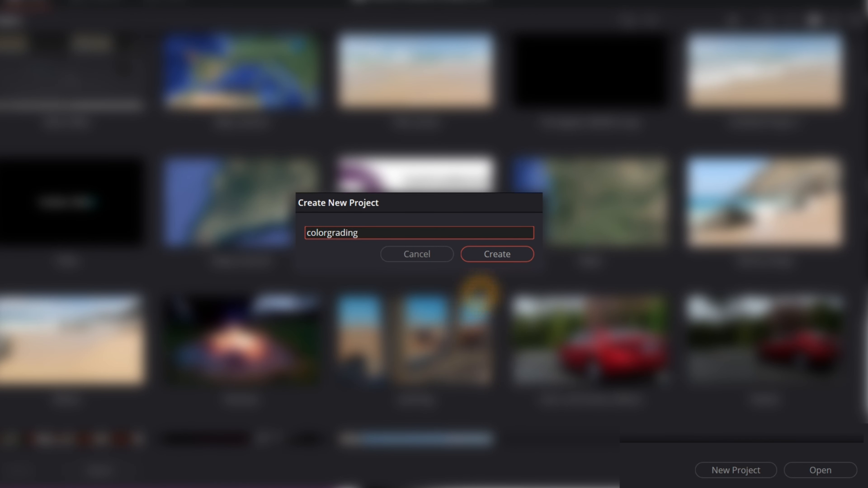
left_click(497, 254)
left_click(82, 6)
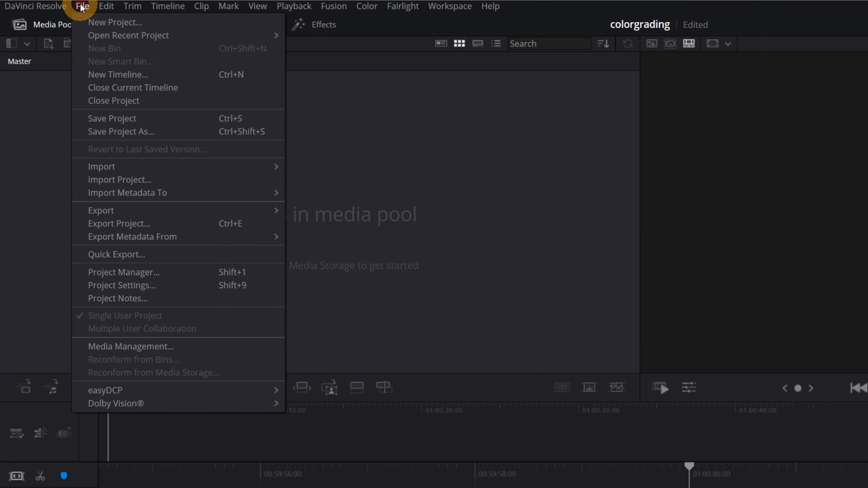
left_click(142, 286)
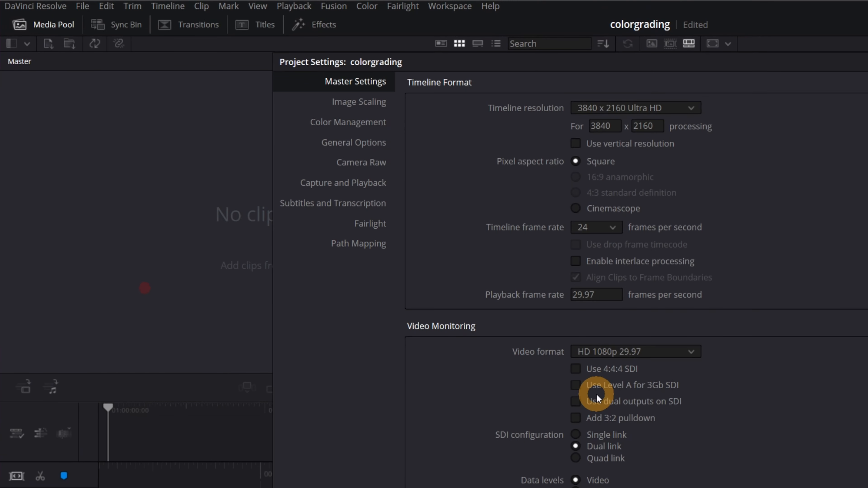
Set the project's timeline resolution to 1920 x 1080 HD
left_click(624, 108)
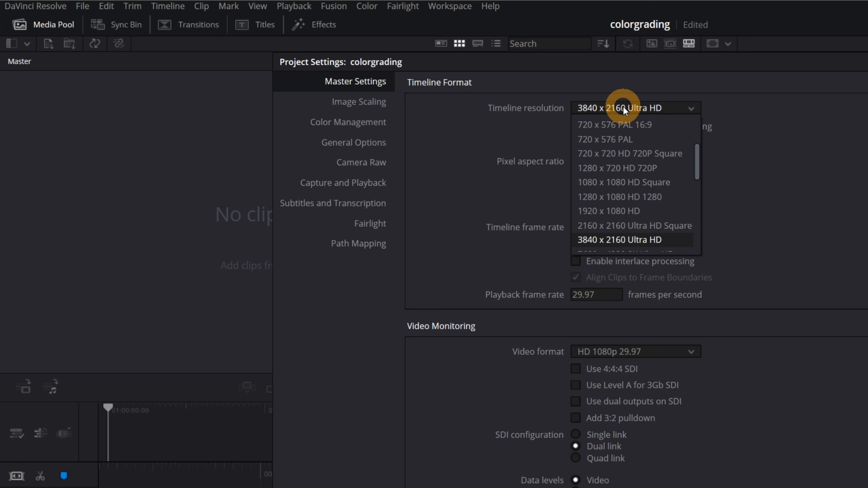
left_click(603, 108)
left_click(596, 111)
scroll(611, 153, "down", 6)
scroll(631, 220, "up", 6)
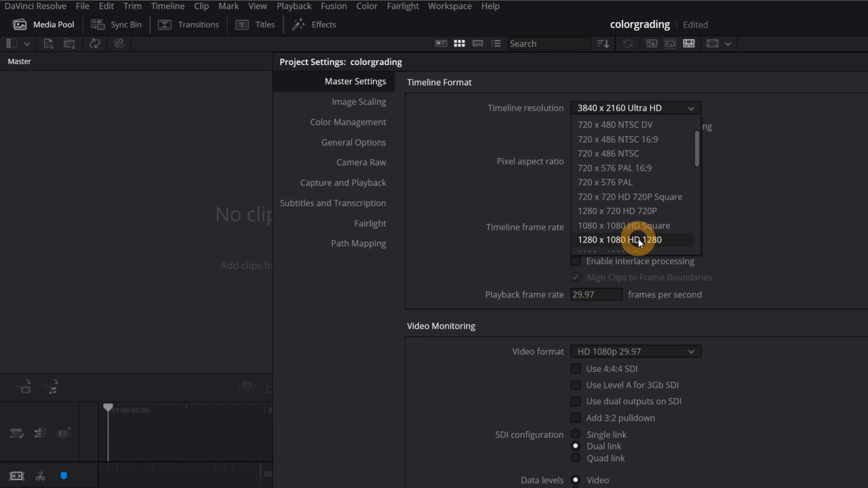
scroll(629, 240, "down", 1)
left_click(646, 214)
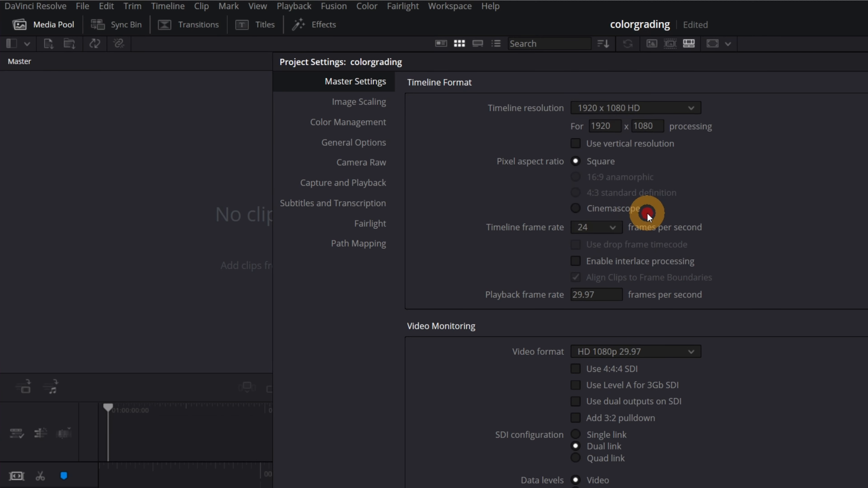
Keep DaVinci WG/Intermediate as the timeline color space in the color management settings and save the project settings
left_click(370, 123)
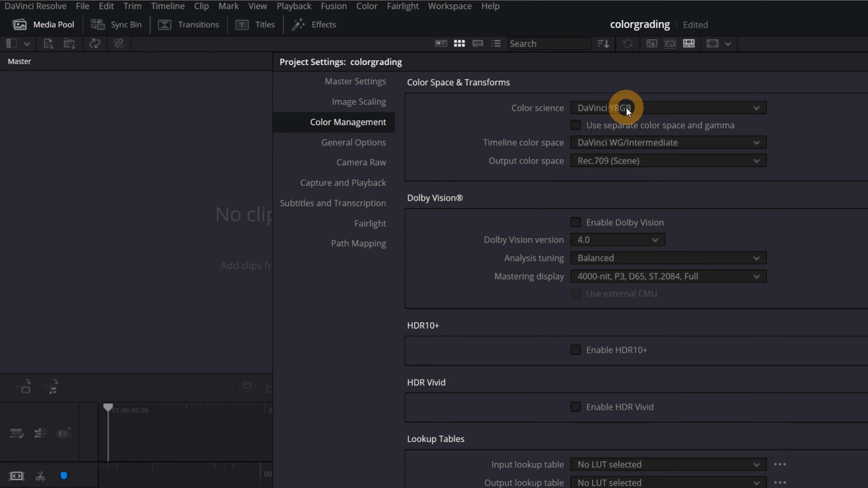
left_click(665, 143)
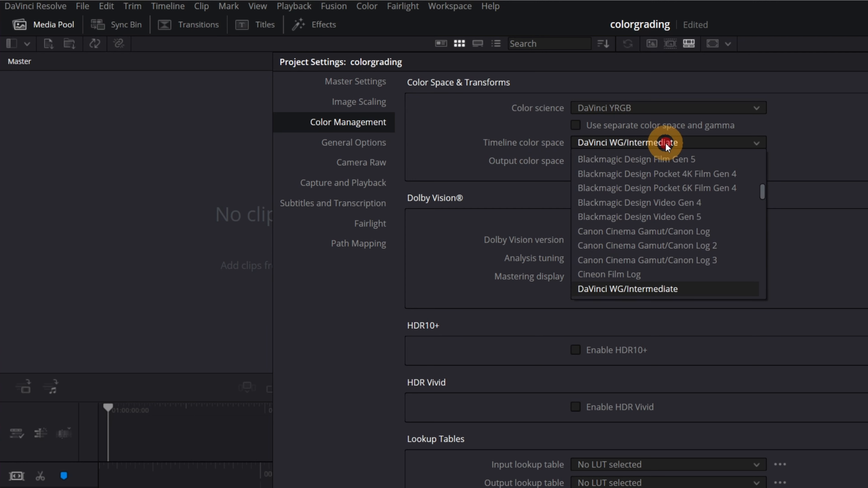
left_click(650, 143)
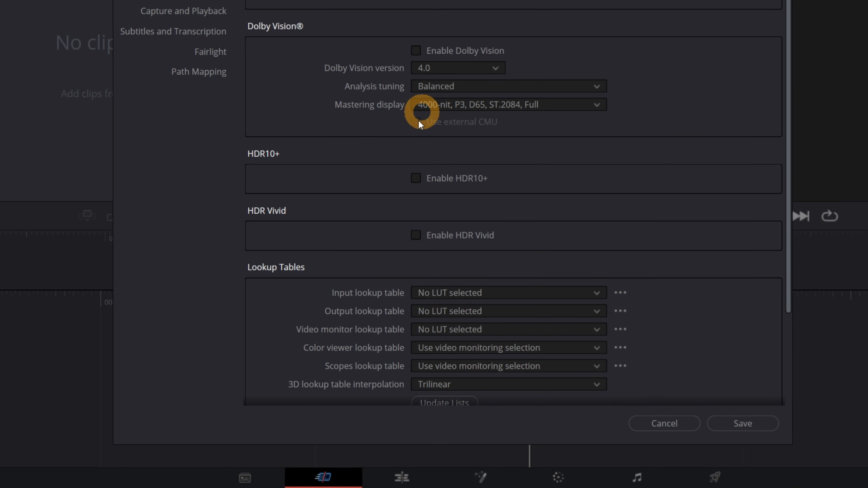
left_click(757, 423)
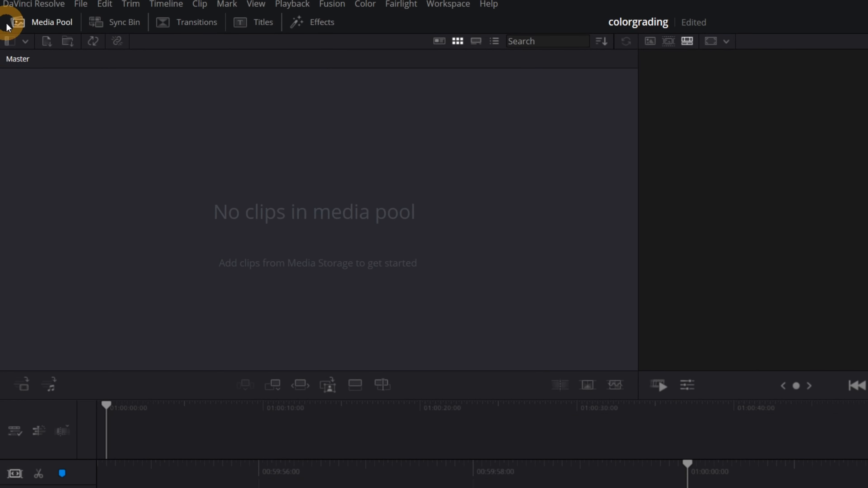
Set the standard still duration to 1 frame in the user editing preferences
left_click(29, 7)
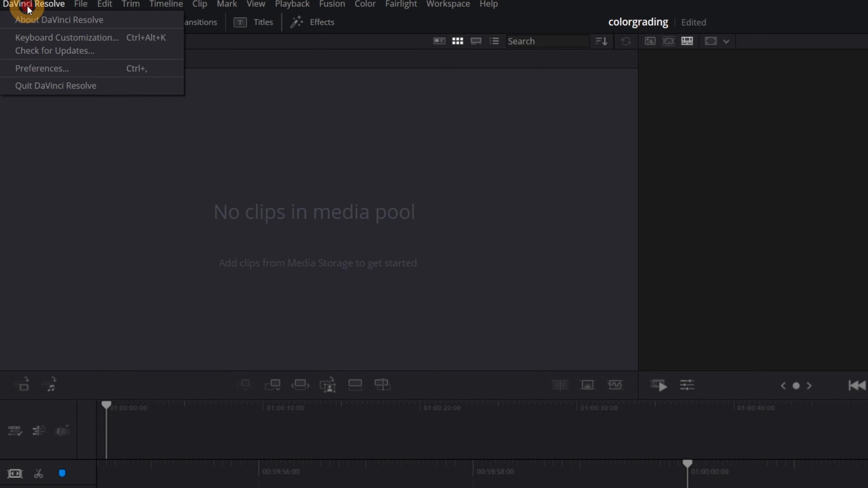
left_click(53, 71)
left_click(665, 103)
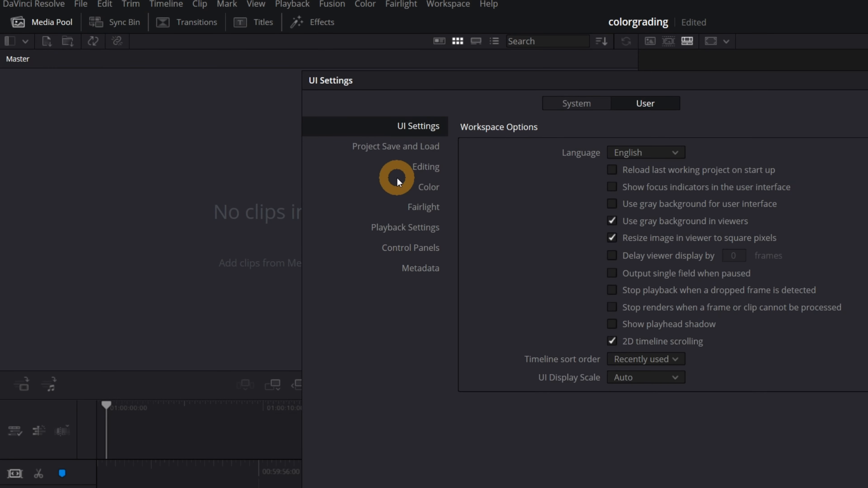
left_click(426, 166)
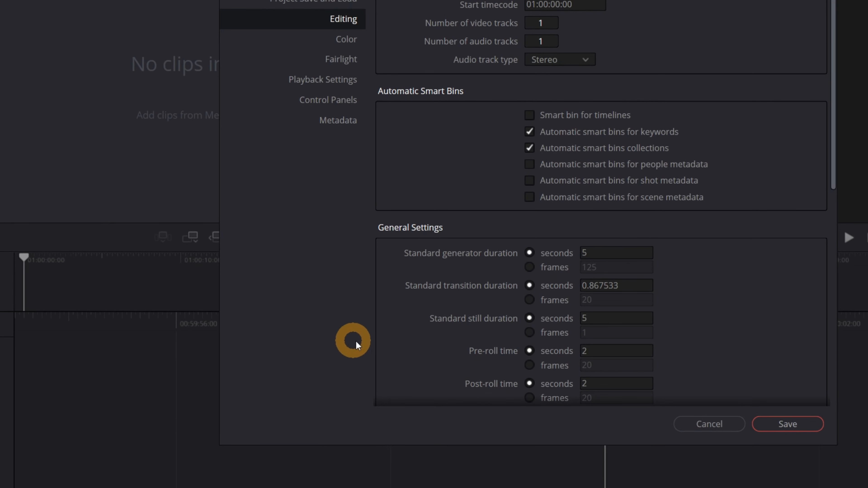
left_click(530, 333)
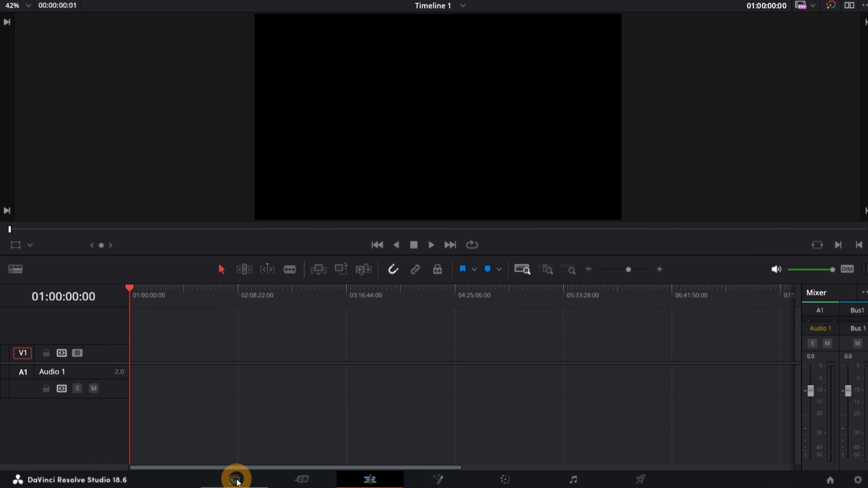
Import all DNG photos from the DNG folder into the media pool
left_click(236, 479)
right_click(253, 363)
left_click(330, 480)
left_click(213, 99)
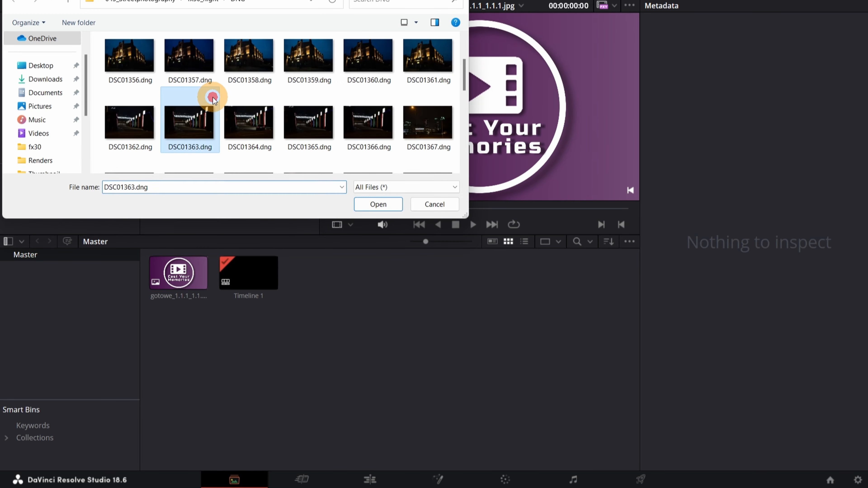
key("ctrl+a")
left_click(378, 204)
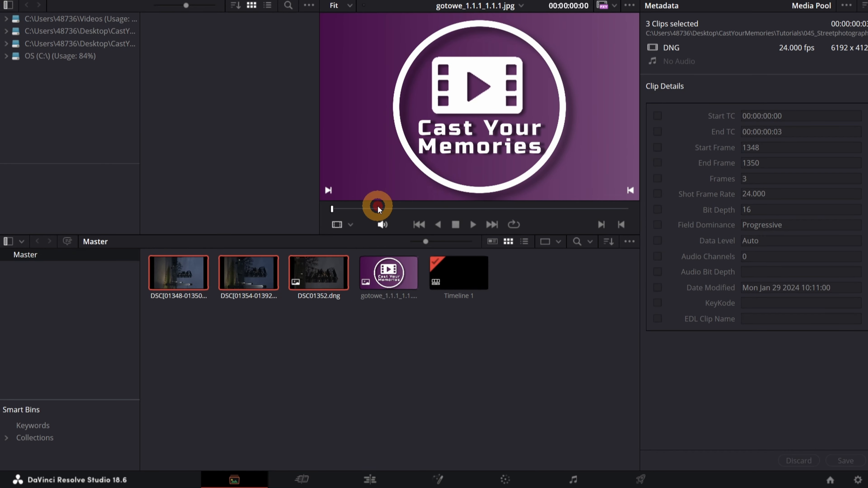
Select the three imported DNG clips in the media pool and remove them
left_click(341, 335)
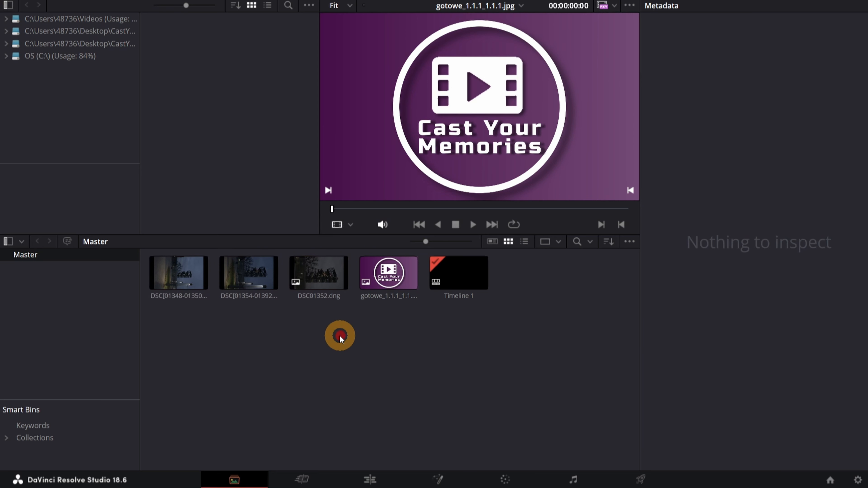
left_click_drag(334, 335, 171, 269)
left_click(275, 363)
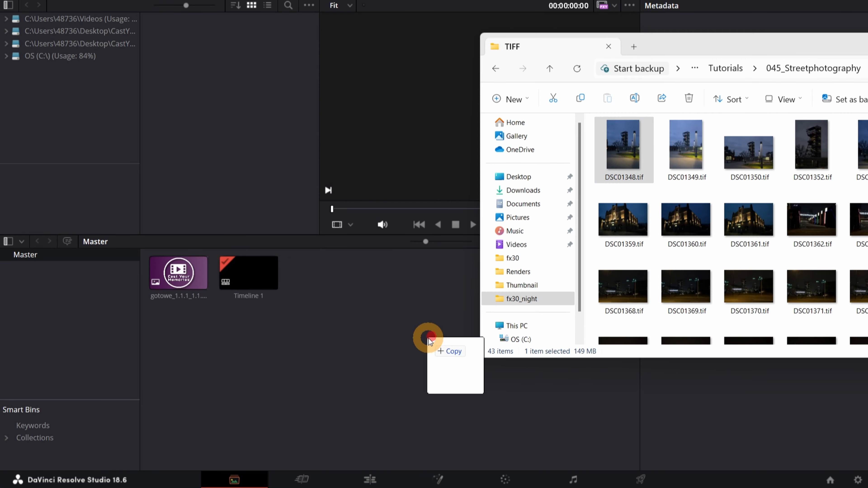
Add DSC01348.tif, DSC01358.tif, DSC01361.tif, DSC01370.tif, DSC01388.tif and DSC01391.tif from the TIFF folder to the media pool
left_click_drag(427, 334, 410, 346)
left_click_drag(759, 220, 316, 378)
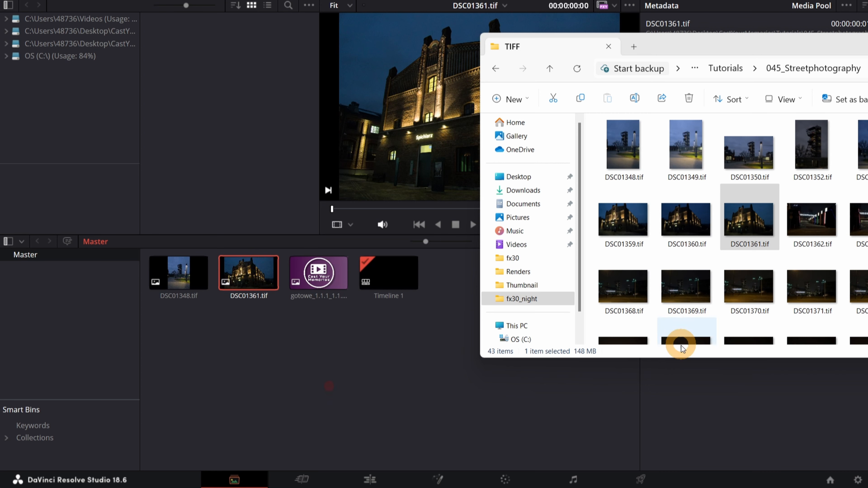
left_click_drag(761, 300, 338, 406)
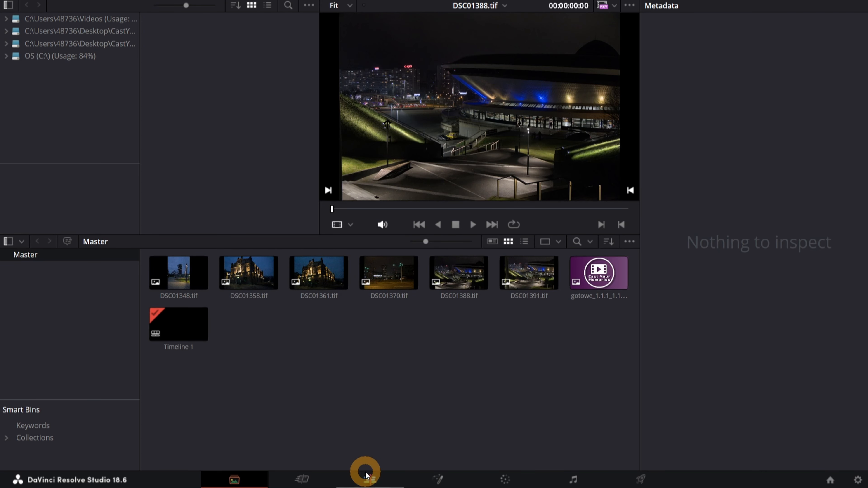
Place the six TIFF photos from the media pool at the start of Timeline 1 on video track V1
left_click(368, 477)
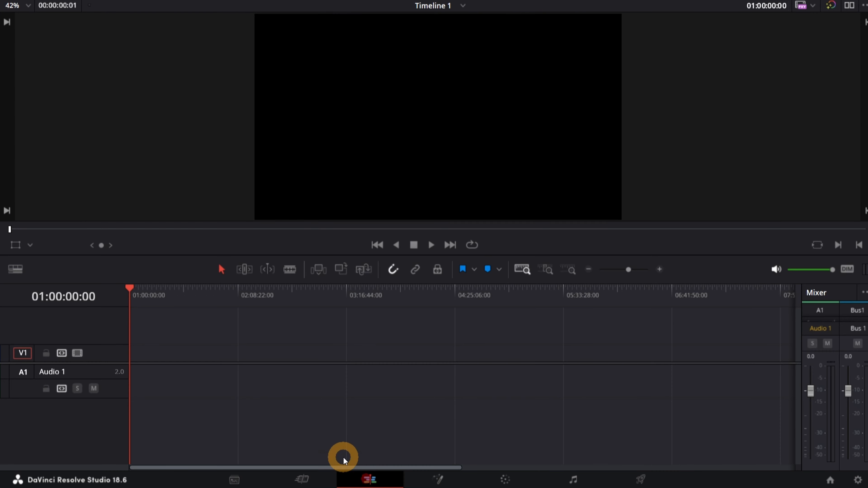
left_click(65, 22)
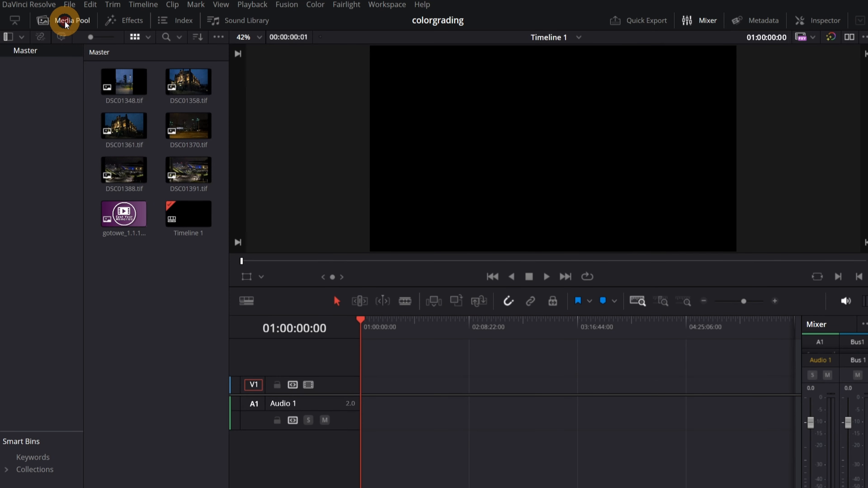
left_click(209, 128)
left_click_drag(223, 84, 364, 389)
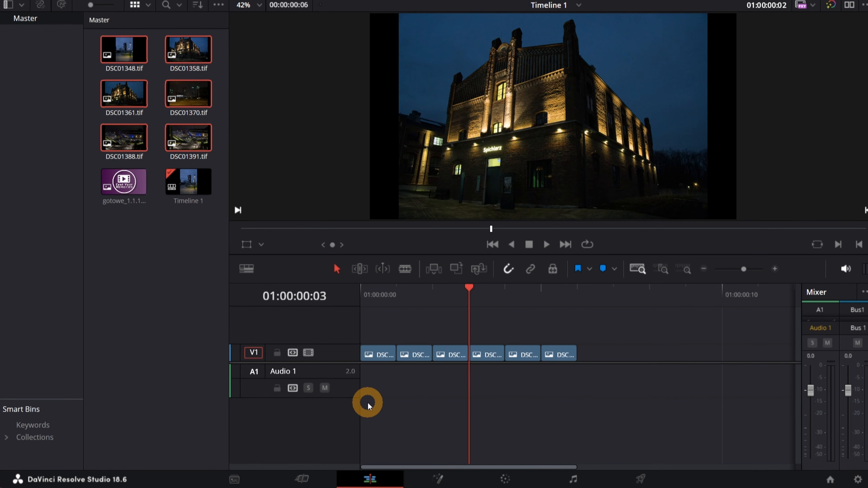
Step through the timeline frame by frame to check each photo, returning to the first frame
key("Right")
key("Right")
key("Left")
key("Left")
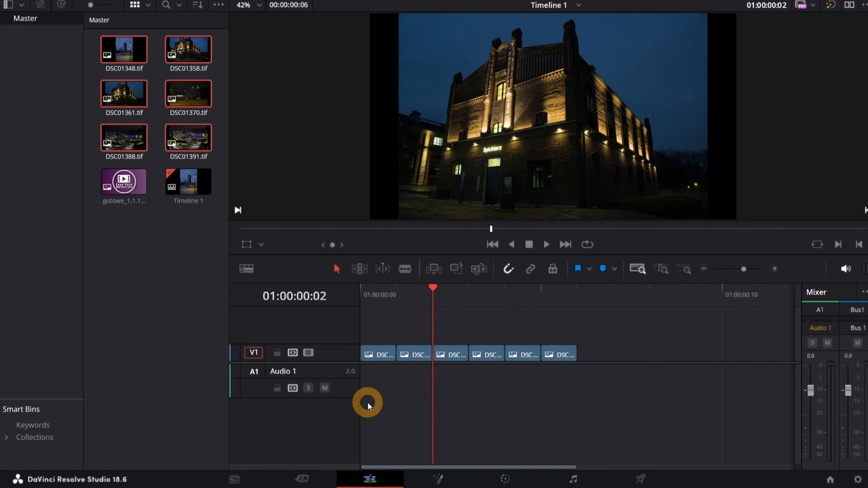
key("Left")
key("Right")
key("Right")
key("Right")
key("Right")
key("Right")
key("Left")
key("Left")
key("Left")
key("Left")
key("Left")
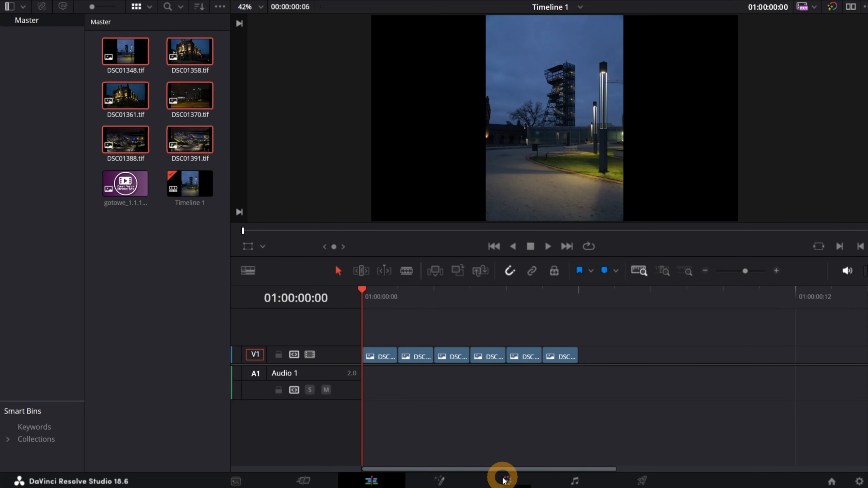
Switch to the color grading workspace and check the third clip in the enlarged viewer before returning to its node
left_click(504, 480)
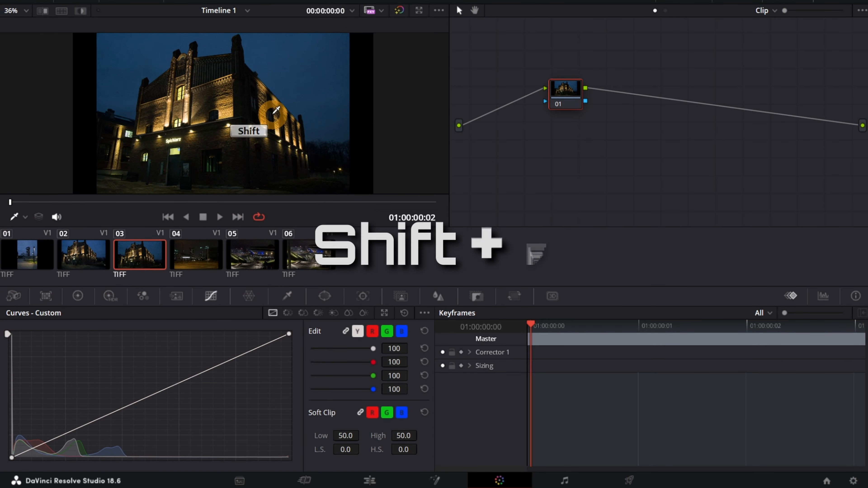
key("shift+f")
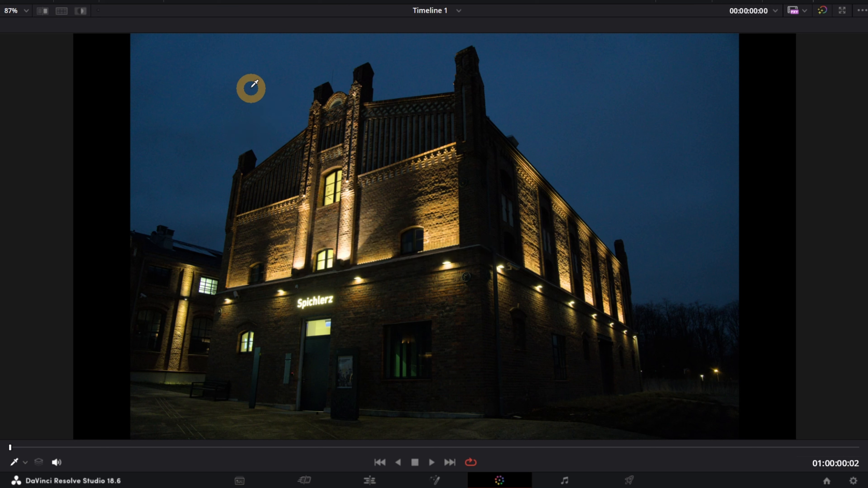
key("shift+f")
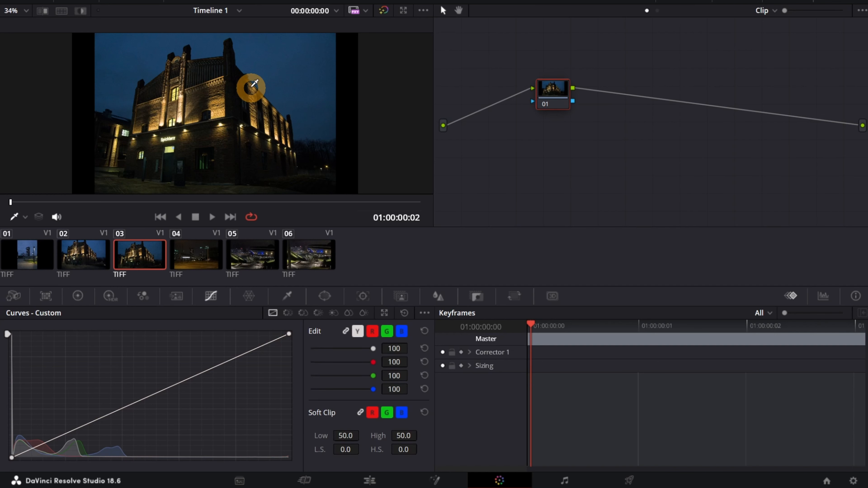
left_click(556, 109)
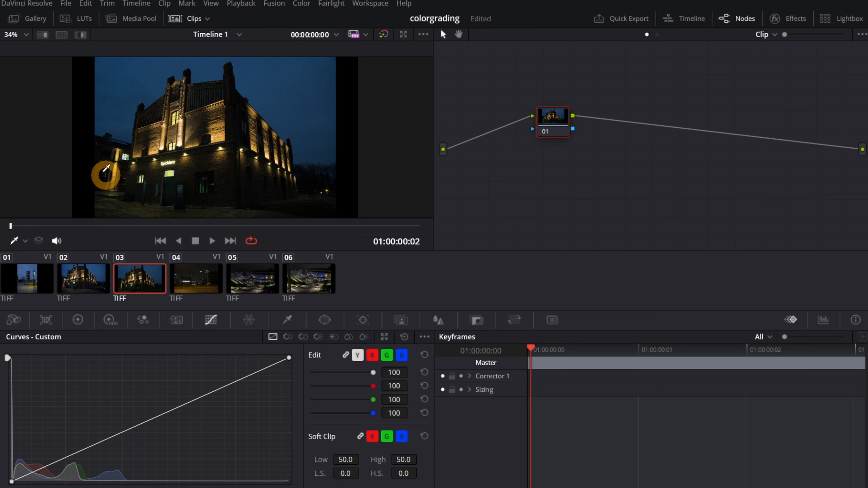
Apply the CYM_PhotoGrade still's grade from the gallery to the third clip's node graph and close the gallery
left_click(26, 21)
left_click_drag(38, 87, 55, 113)
left_click_drag(39, 64, 625, 124)
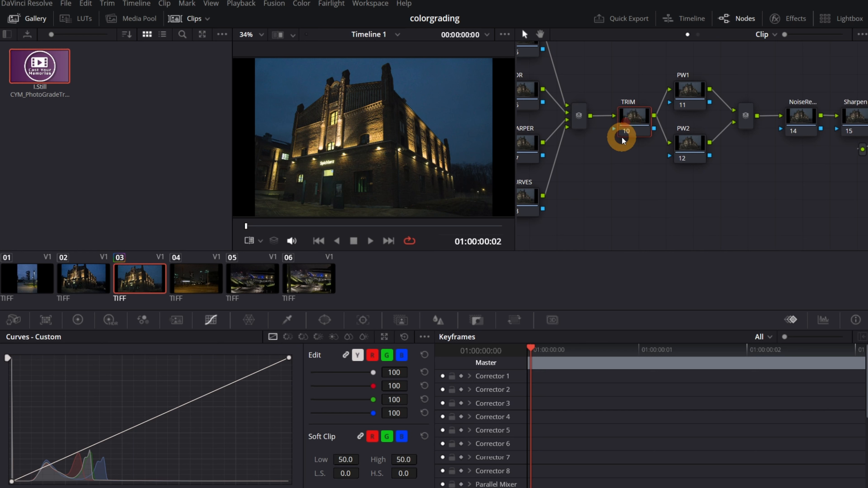
left_click(35, 21)
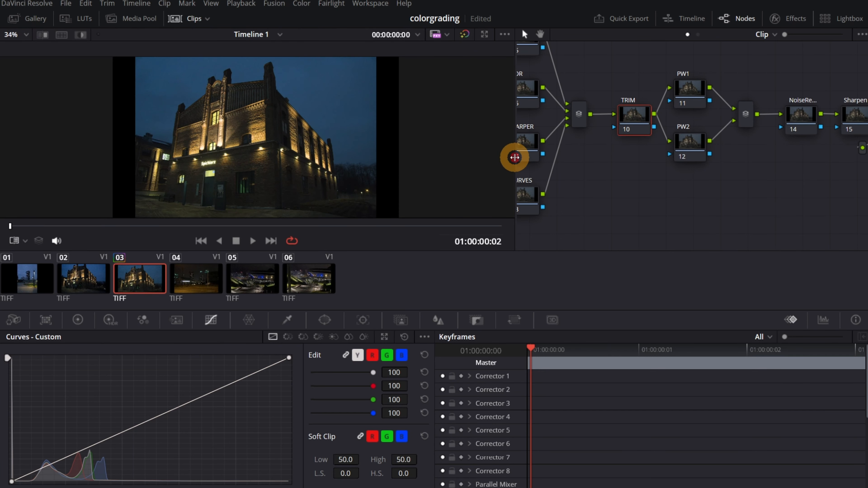
Widen the node graph, clean it up and arrange the Sharpen, FX and DWG>709 nodes in a second row below the others
left_click_drag(513, 159, 339, 141)
right_click(590, 205)
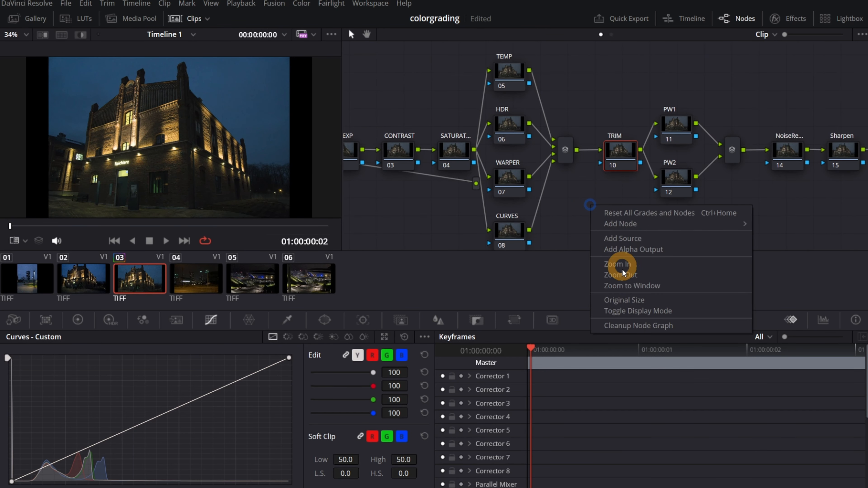
left_click(617, 328)
left_click_drag(611, 248, 430, 155)
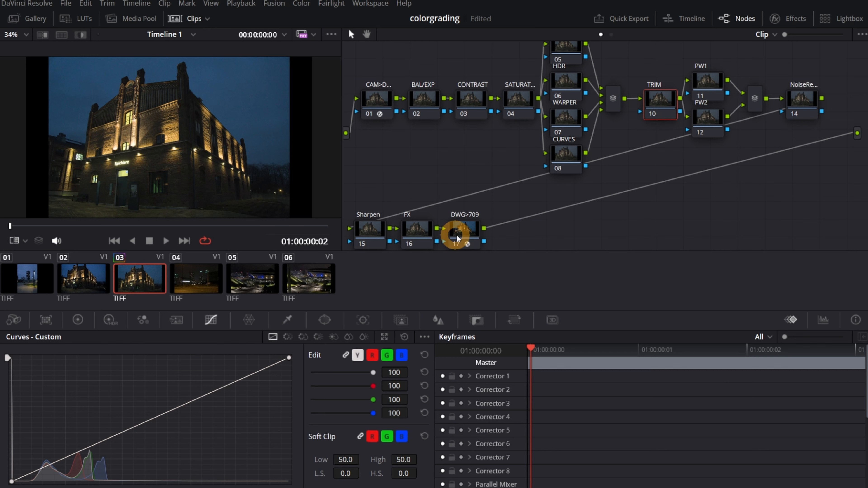
Review the Color Space Transform settings on the first CAM node and the DWG>709 node, including the available output gamma options
left_click(377, 99)
left_click(786, 17)
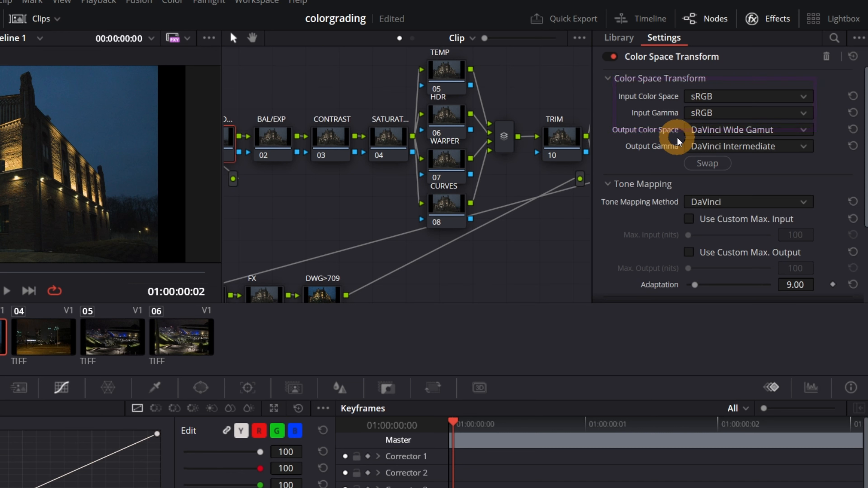
left_click(319, 292)
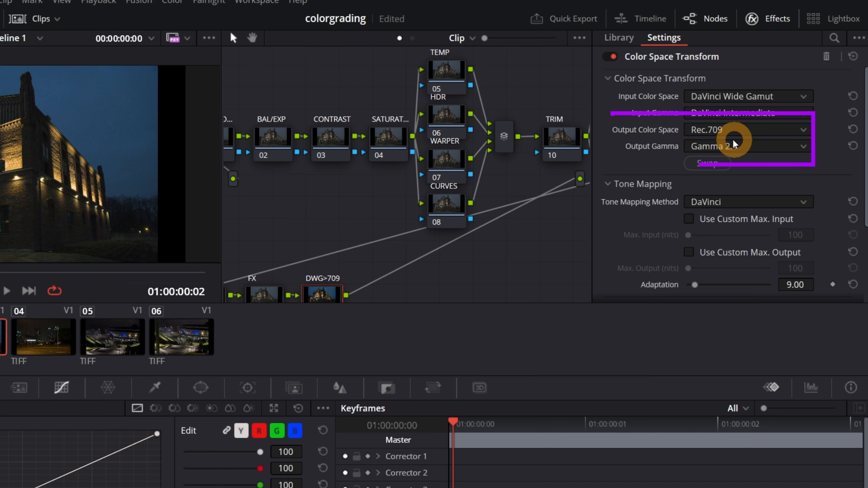
left_click(713, 150)
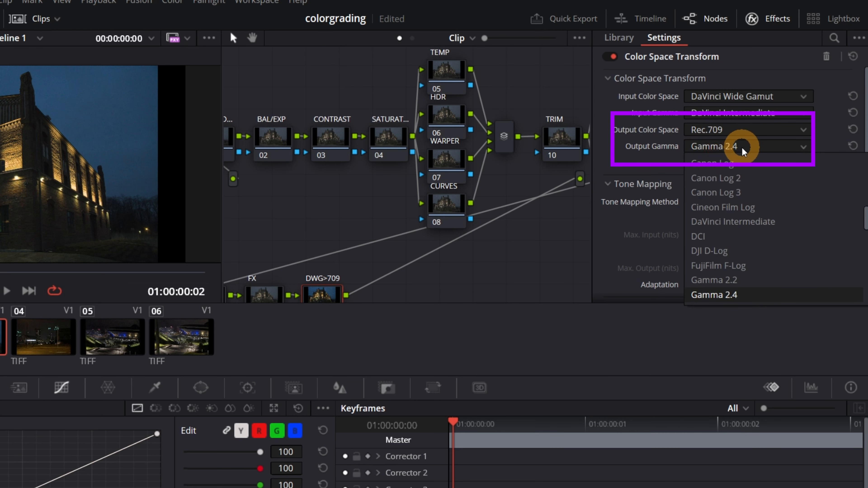
mouse_move(451, 253)
left_mouse_down()
mouse_move(544, 271)
mouse_move(559, 212)
left_mouse_up()
left_click_drag(452, 256, 399, 259)
Raise the Offset of the BAL/EXP node to 31.50 on the primaries color wheels, with the parade scopes displayed
left_click(263, 137)
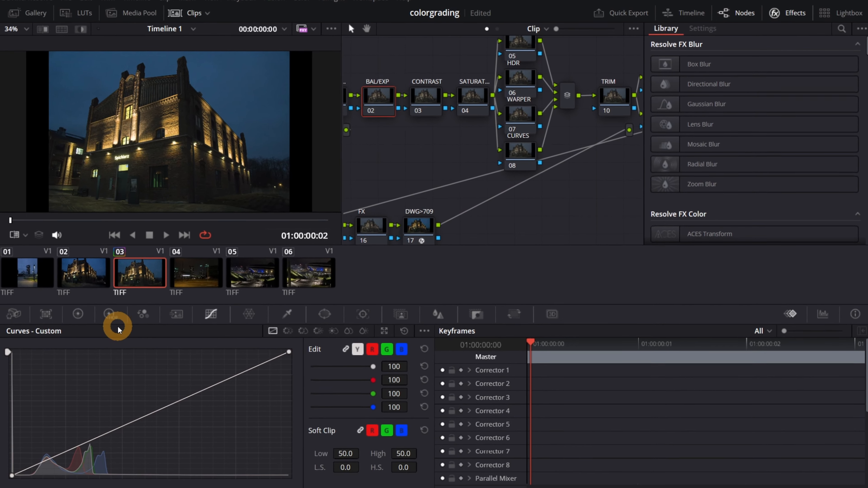
left_click(78, 314)
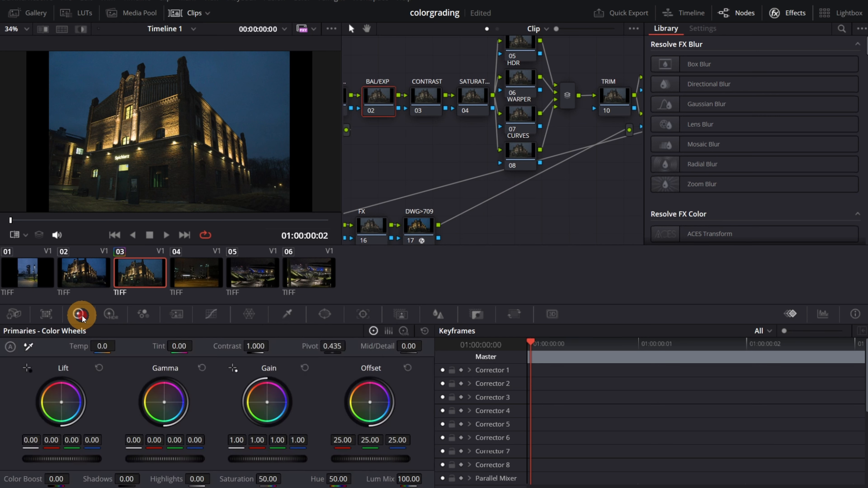
left_click(826, 318)
left_click_drag(350, 459, 485, 463)
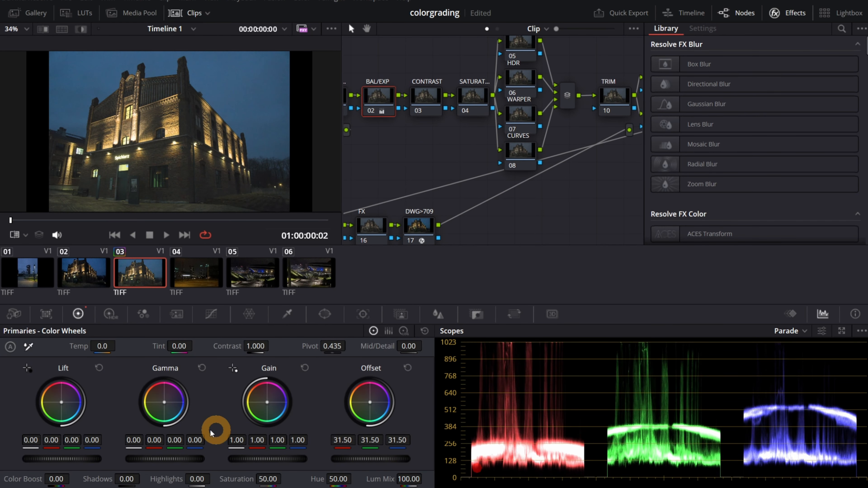
Raise the Shadow zone's exposure on the BAL/EXP node with the High Dynamic Range color wheels
left_click(109, 314)
left_click_drag(155, 438, 261, 453)
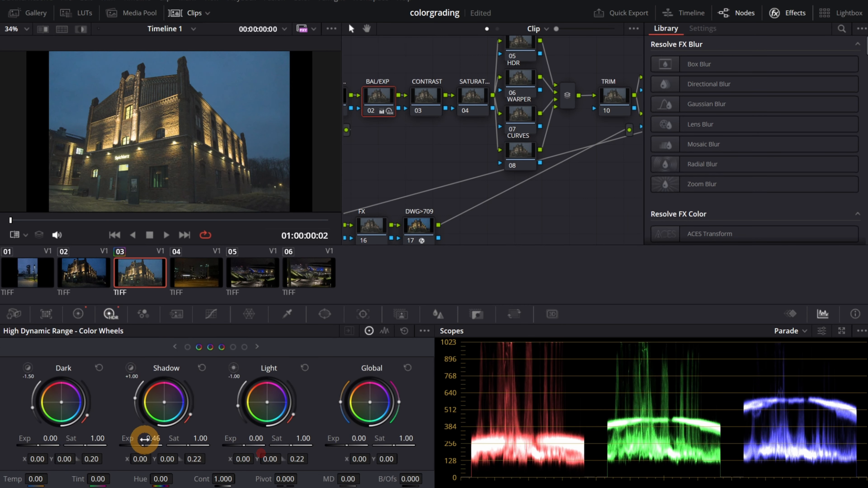
left_click_drag(157, 439, 201, 442)
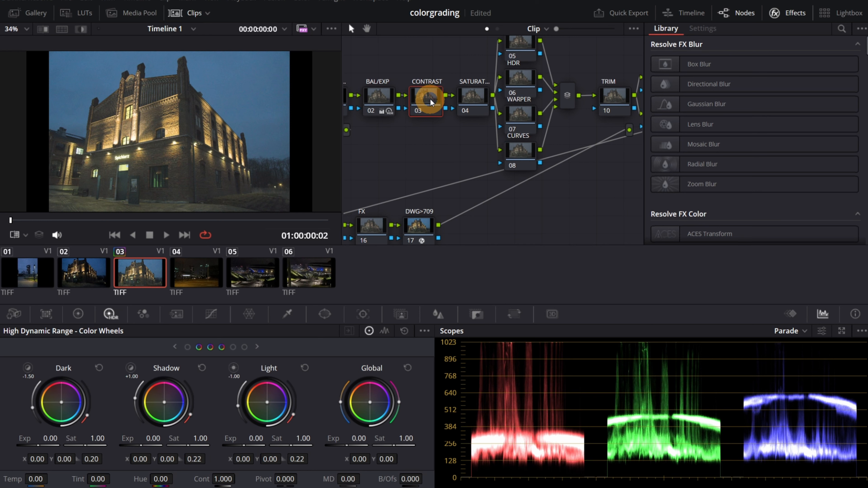
Increase contrast on the CONTRAST node and shape its custom curve with a slightly lowered shadow point and an anchor point above it
left_click(78, 314)
left_click_drag(252, 345, 325, 358)
left_click(211, 314)
left_click_drag(67, 449, 70, 452)
left_click(110, 432)
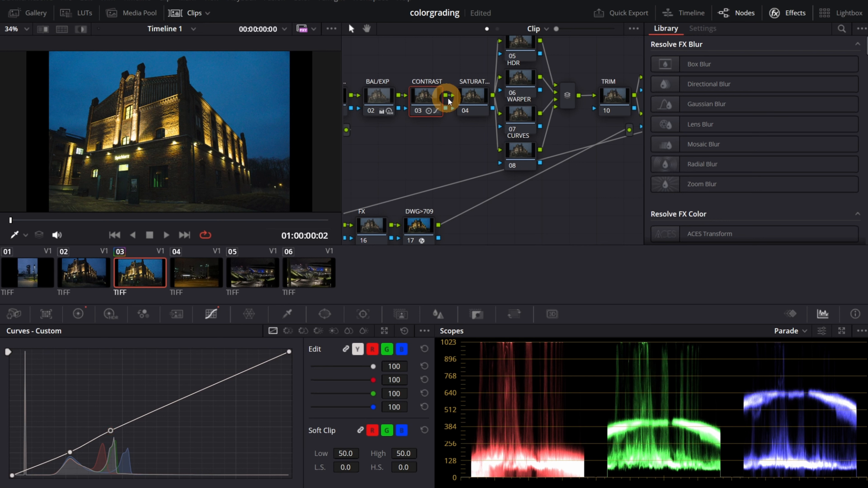
Set the saturation of the saturation node (04) to 57.20
left_click(471, 97)
left_click(78, 314)
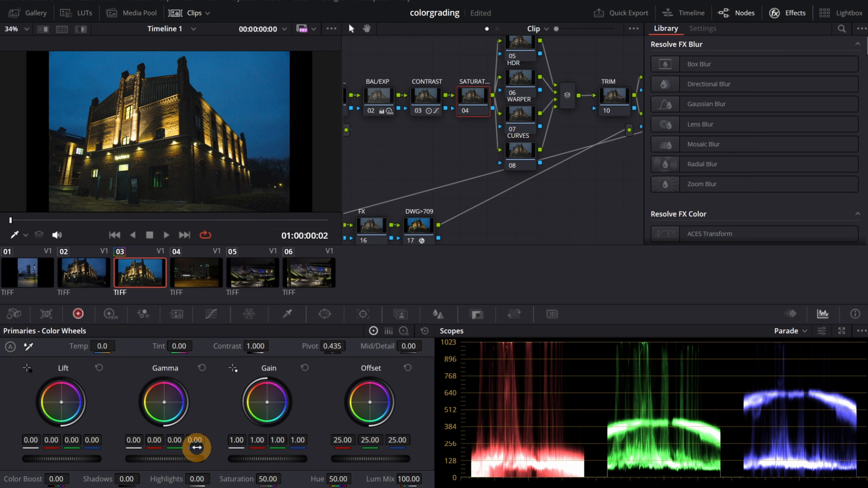
left_click_drag(268, 479, 288, 480)
left_click(585, 187)
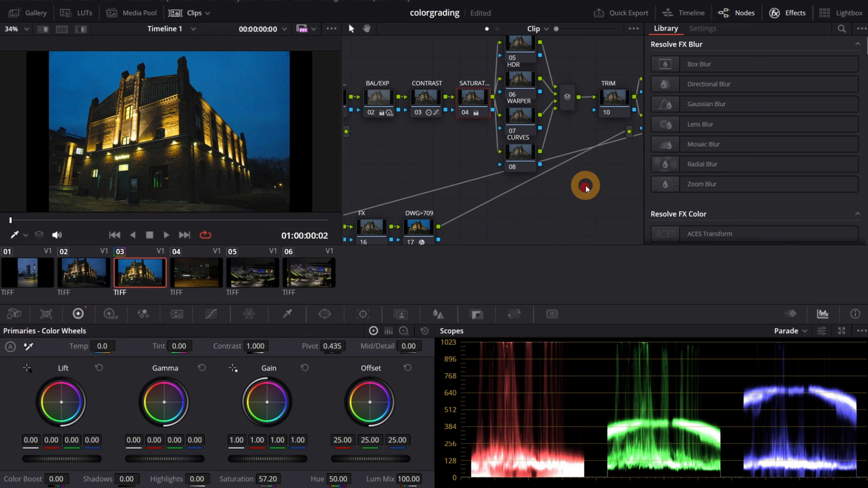
Close the effects library and cool the image on the TEMP node by setting Temp to -340
left_click(793, 14)
left_click(569, 43)
left_click_drag(78, 346, 55, 347)
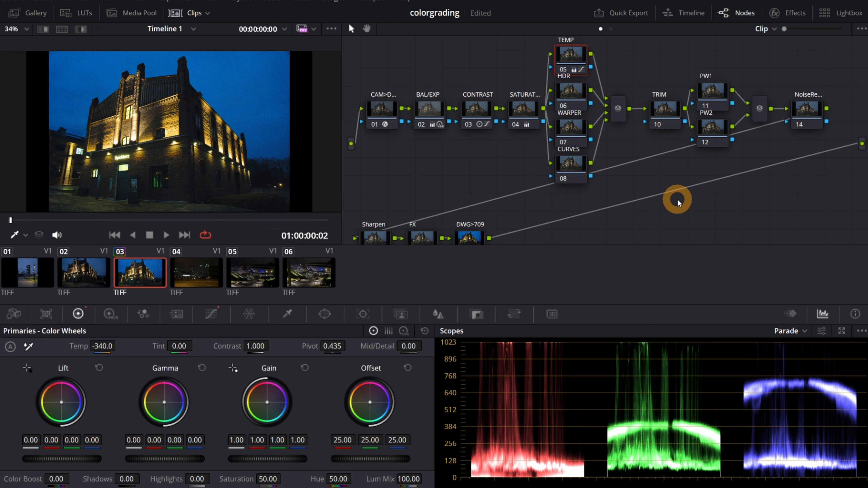
Spread the PW1 and PW2 nodes apart and add a circular window to PW1, stretched around the building with Soft 1 at 4.01
left_click_drag(711, 91, 716, 72)
left_click_drag(714, 131, 718, 141)
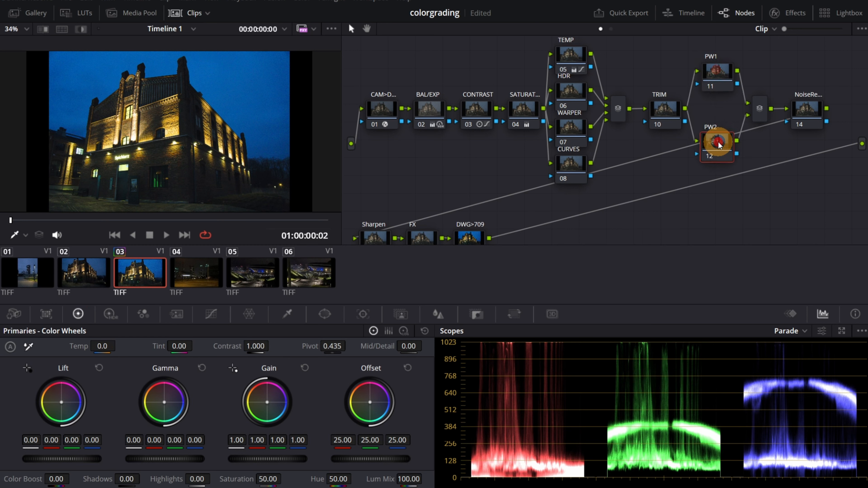
left_click(324, 315)
left_click(22, 400)
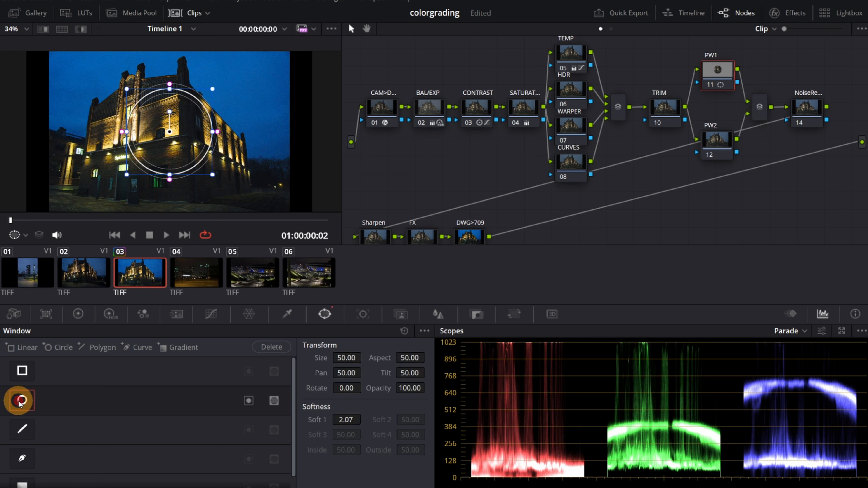
left_click_drag(211, 130, 274, 131)
left_click_drag(170, 89, 171, 58)
mouse_move(289, 135)
left_mouse_down()
mouse_move(305, 130)
mouse_move(298, 132)
left_mouse_up()
Brighten the area inside the PW1 window by raising its master Gamma to 0.03
left_click(325, 317)
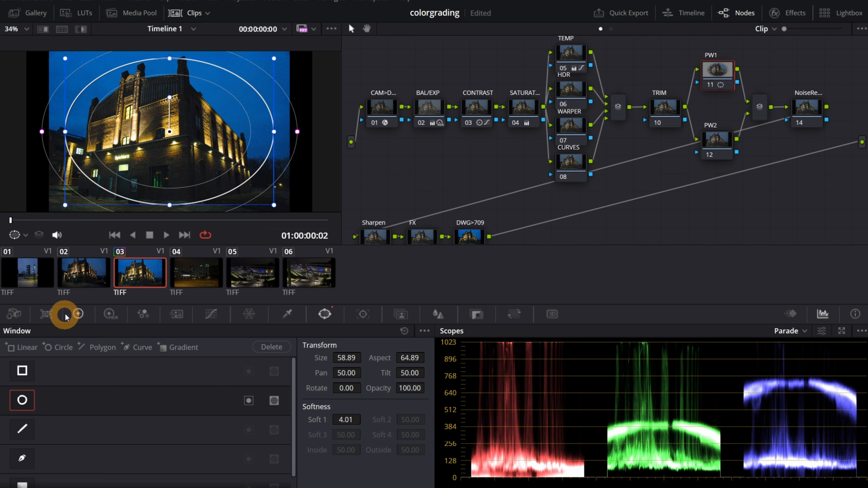
left_click(76, 313)
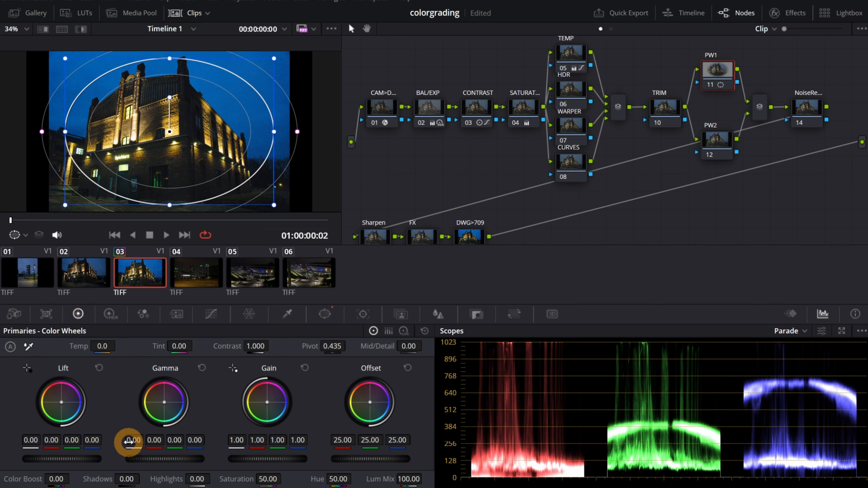
left_click_drag(132, 441, 176, 441)
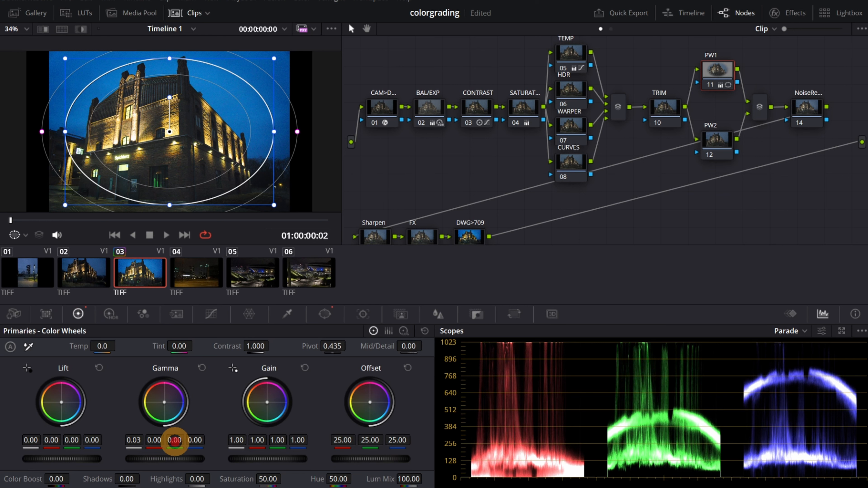
Try a Mid/Detail adjustment on the Sharpen node
left_click_drag(438, 241, 439, 226)
left_click(376, 224)
scroll(199, 121, "up", 10)
left_click_drag(414, 346, 381, 348)
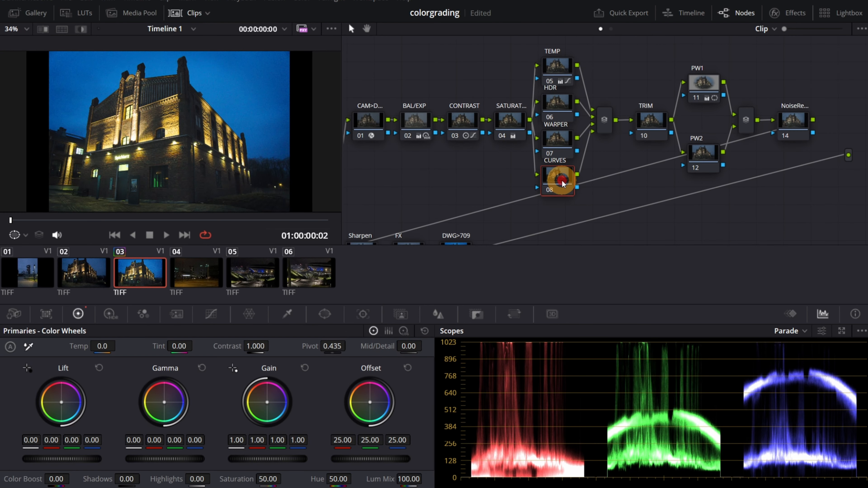
Try a Hue Vs Hue adjustment of the sampled blue sky on the CURVES node, then reset the curve
left_click(211, 314)
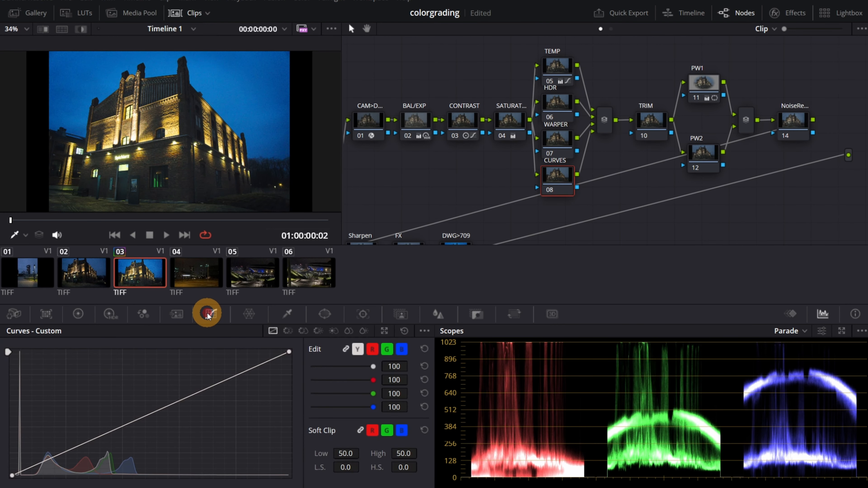
left_click(287, 331)
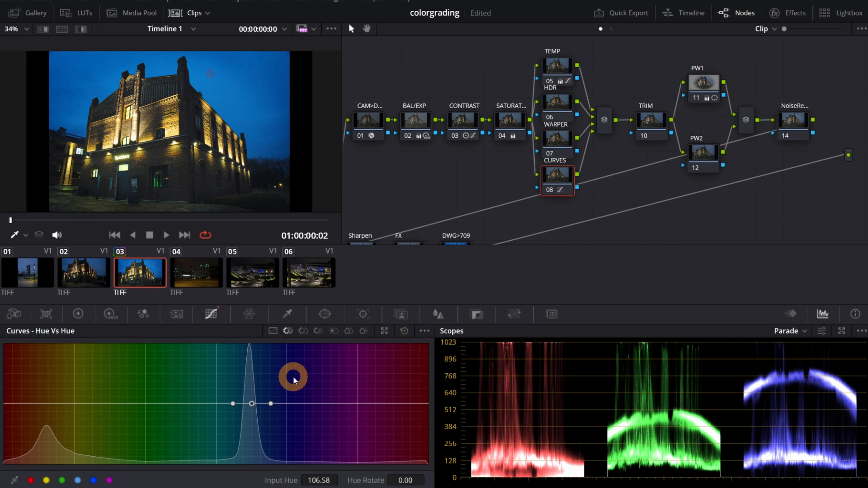
left_click_drag(346, 477, 329, 404)
left_click(405, 331)
Reduce the saturation of the facade's warm yellow lighting with the hue-saturation Color Warper on the WARPER node
left_click(557, 140)
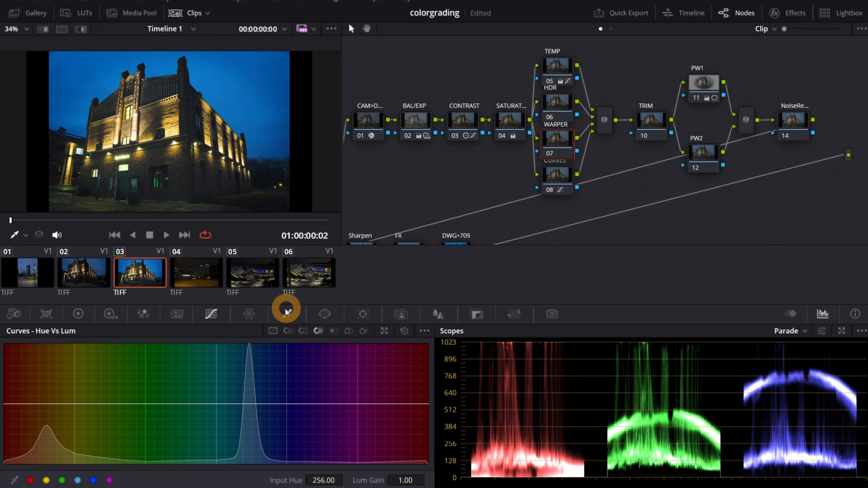
left_click(248, 314)
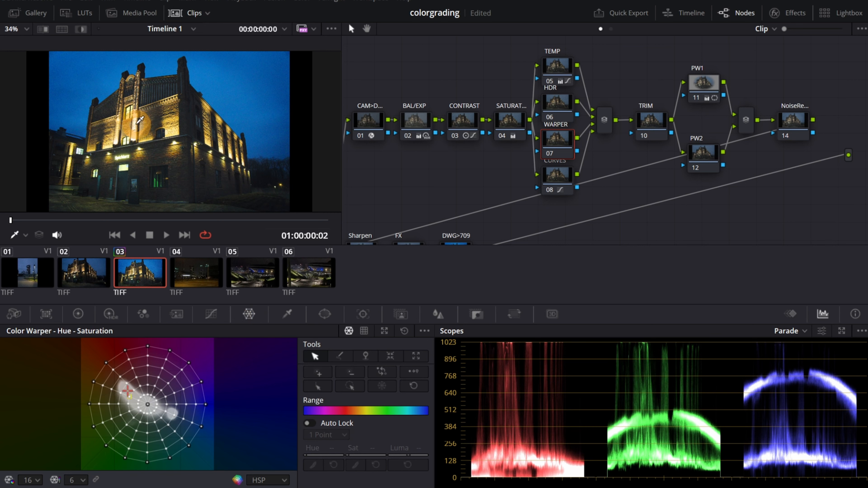
left_click_drag(372, 449, 23, 188)
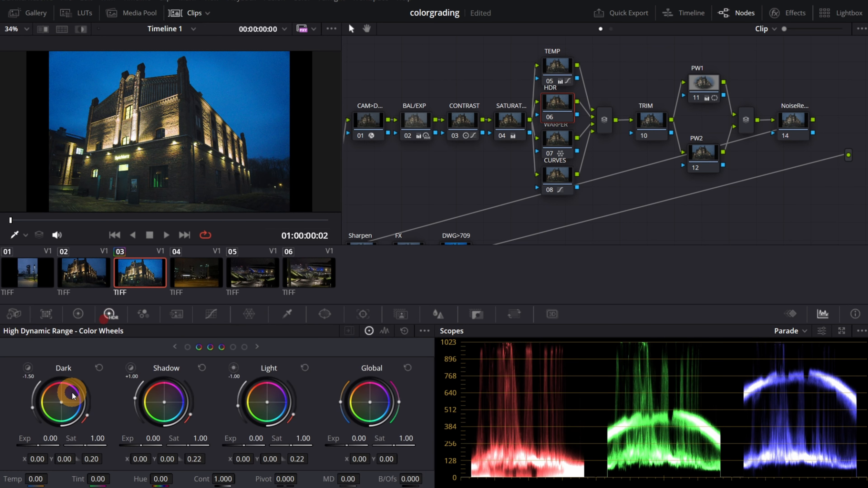
Preview the Light zone on the HDR node and lower that zone's exposure
left_click(233, 369)
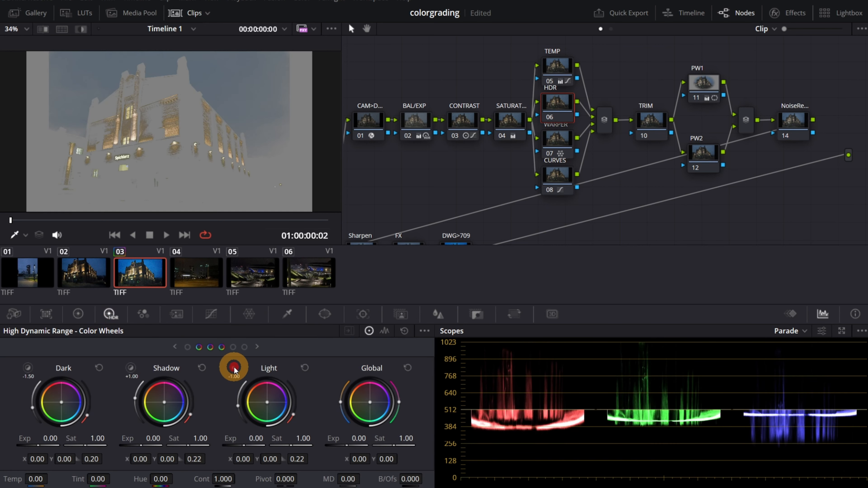
left_click(234, 368)
left_click(234, 368)
left_click_drag(256, 439, 198, 439)
Increase Mid/Detail on the TRIM node, then select the FX node
left_click(649, 119)
left_click(79, 314)
left_click_drag(375, 346, 406, 346)
scroll(620, 169, "down", 2)
left_click(407, 214)
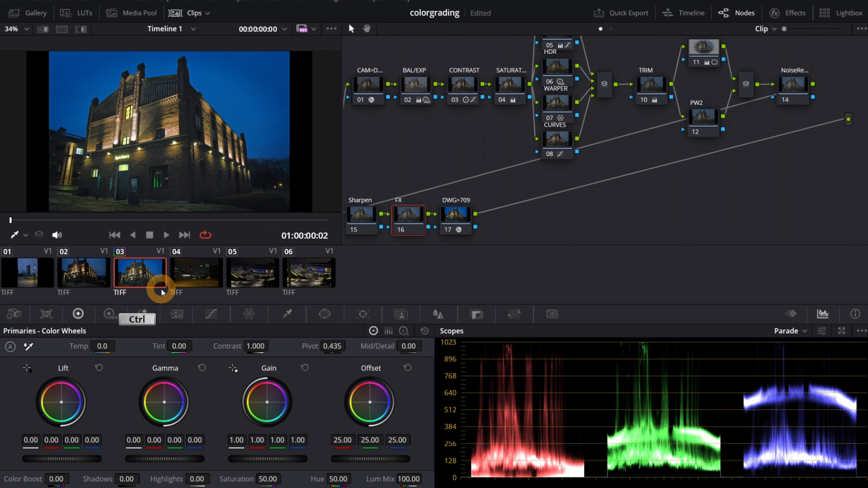
left_click(46, 268)
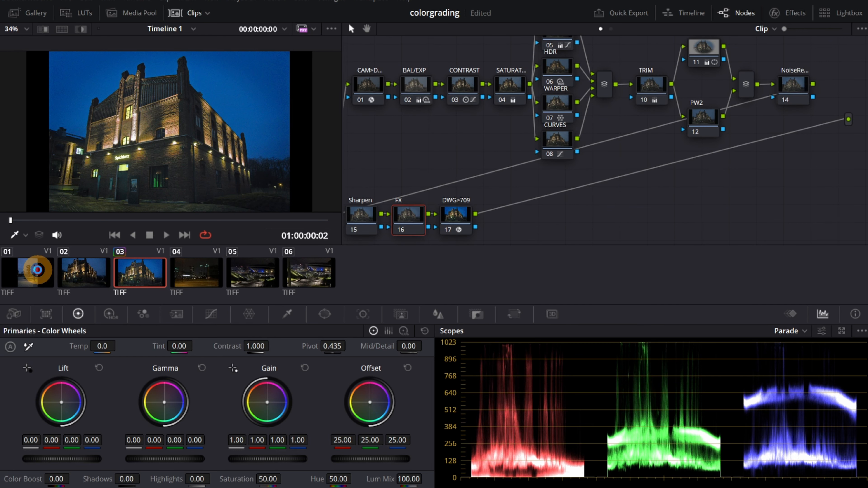
left_click(80, 277, "ctrl")
key("ctrl+a")
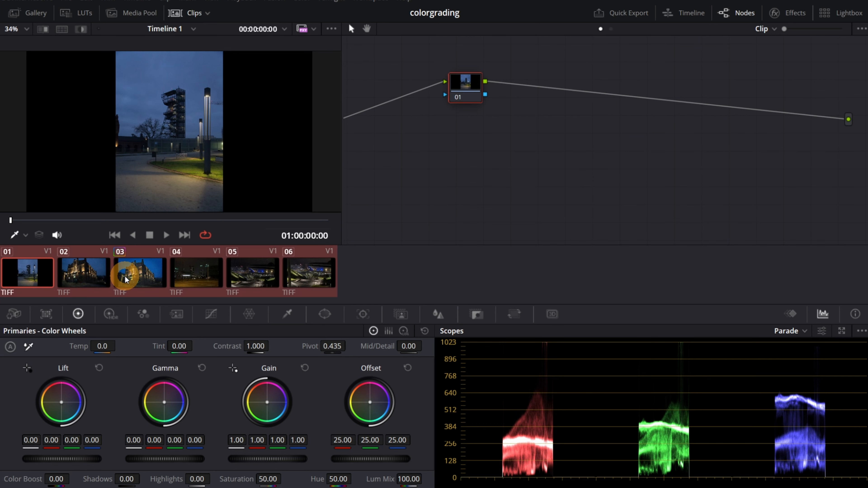
left_click(242, 272)
Copy the third clip's grade and paste it onto all six clips in the timeline
left_click(149, 280)
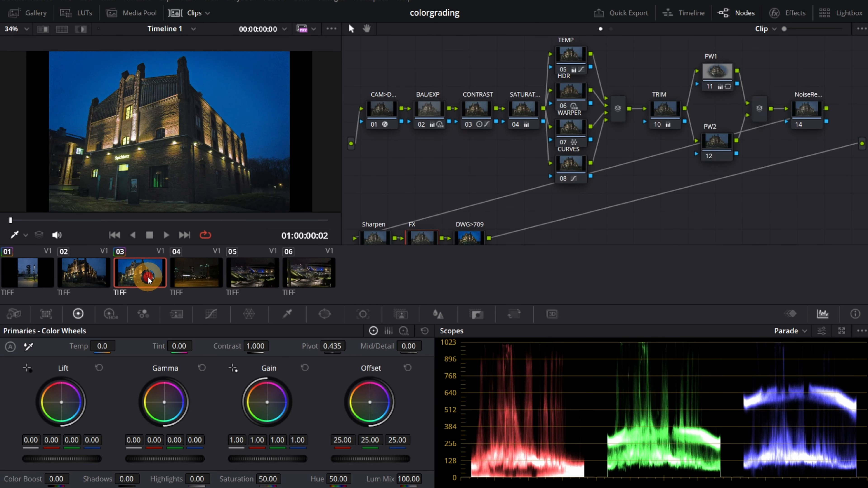
key("ctrl+c")
key("ctrl+a")
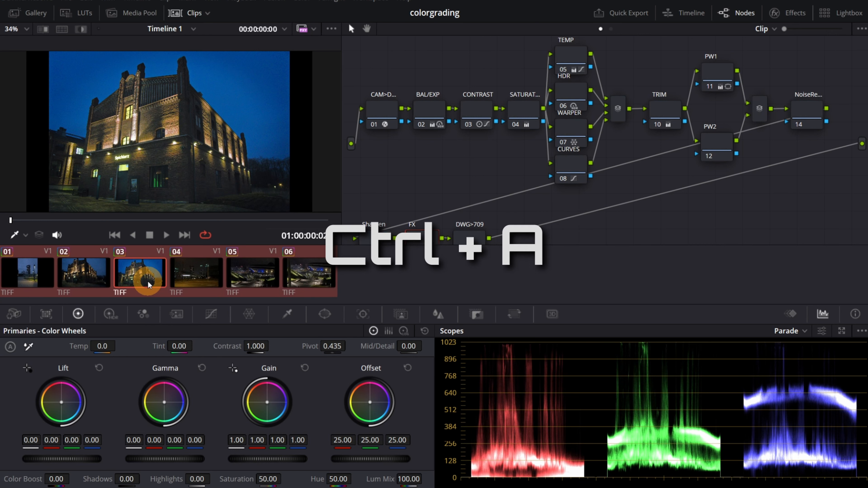
key("ctrl+v")
Check the pasted grade on the fourth, fifth, sixth and first clips
left_click(193, 284)
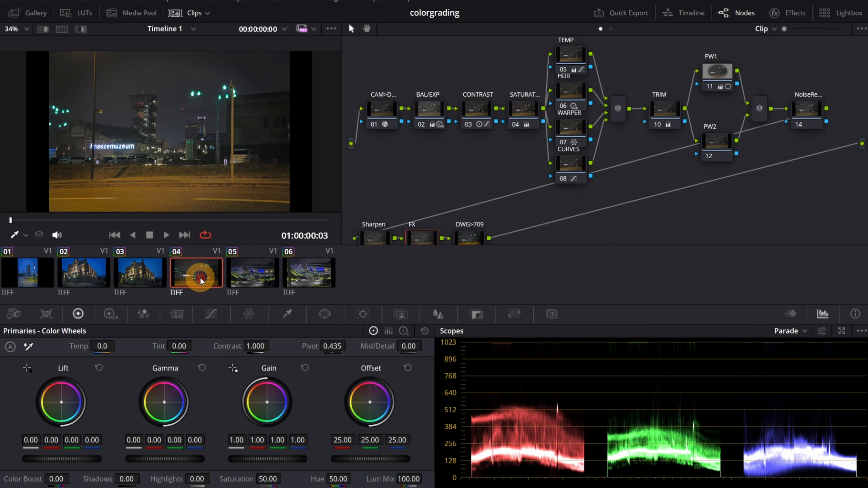
left_click(253, 277)
left_click(308, 278)
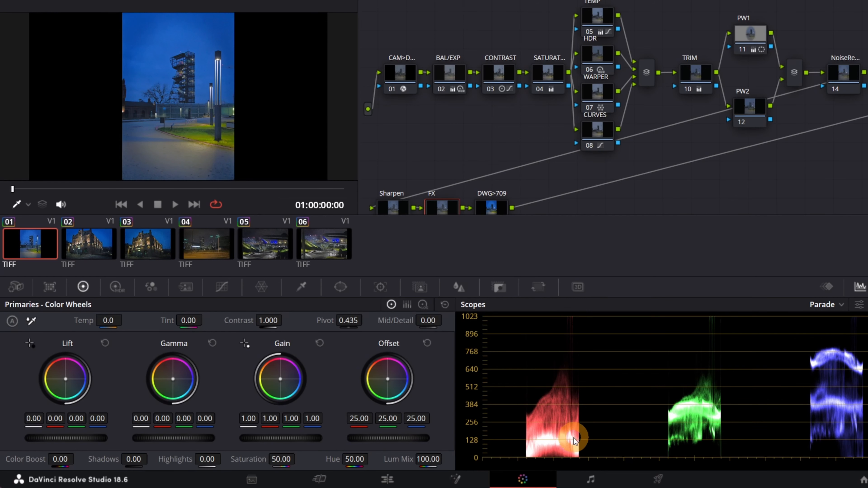
On the Deliver page, set the export to render individual clips in JPEG format at source resolution
left_click(656, 480)
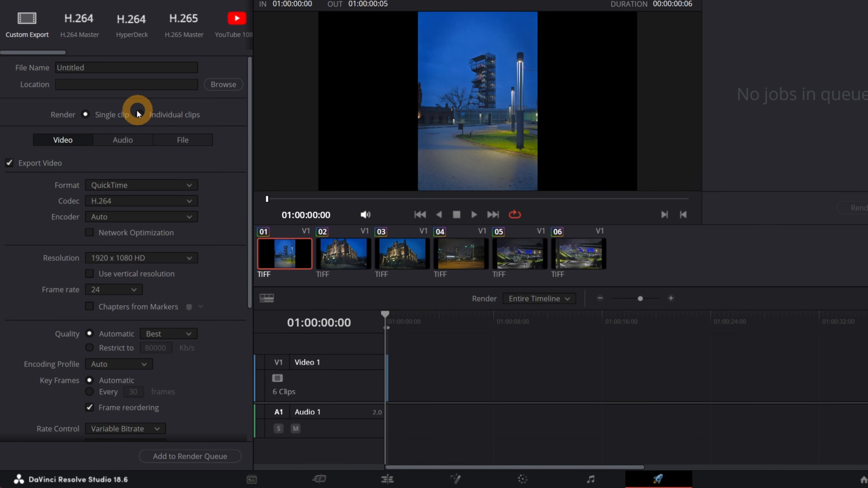
left_click(139, 115)
left_click(114, 187)
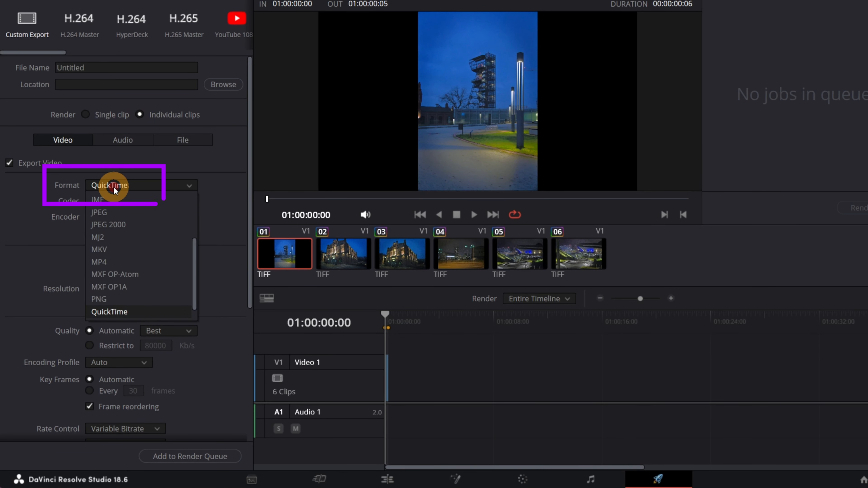
left_click(134, 214)
left_click(141, 186)
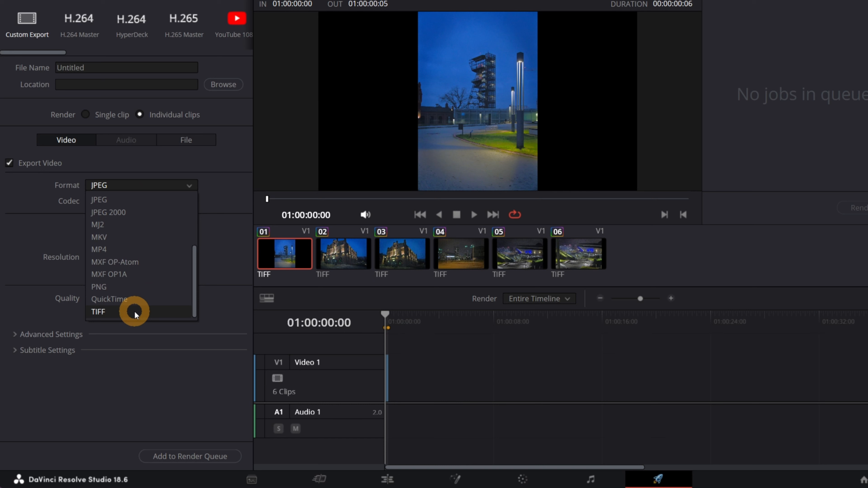
key("Escape")
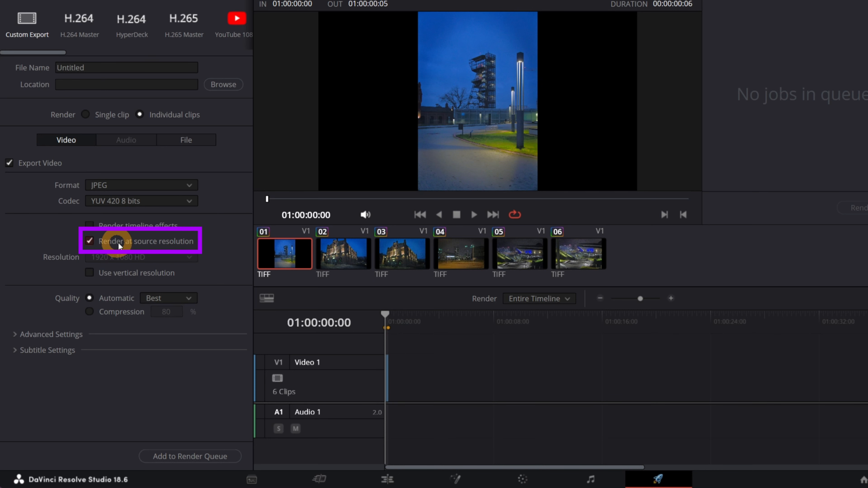
In the export's file settings, enable unique filenames alongside the source names
left_click(180, 143)
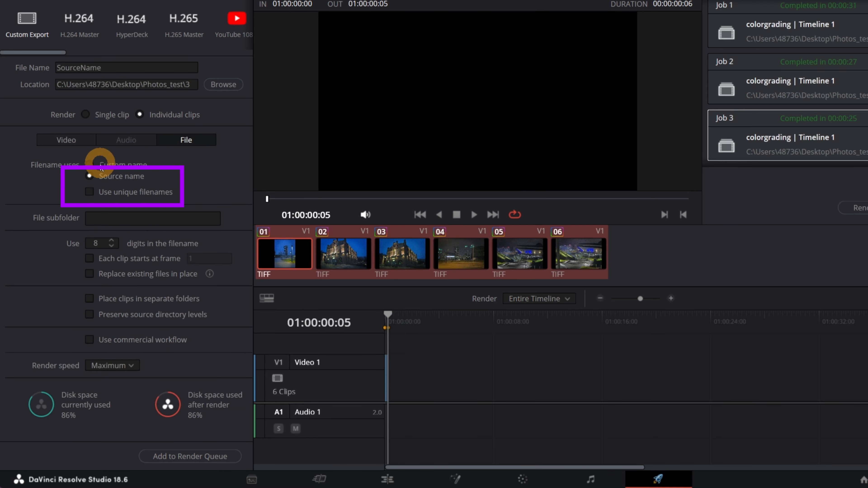
left_click(91, 191)
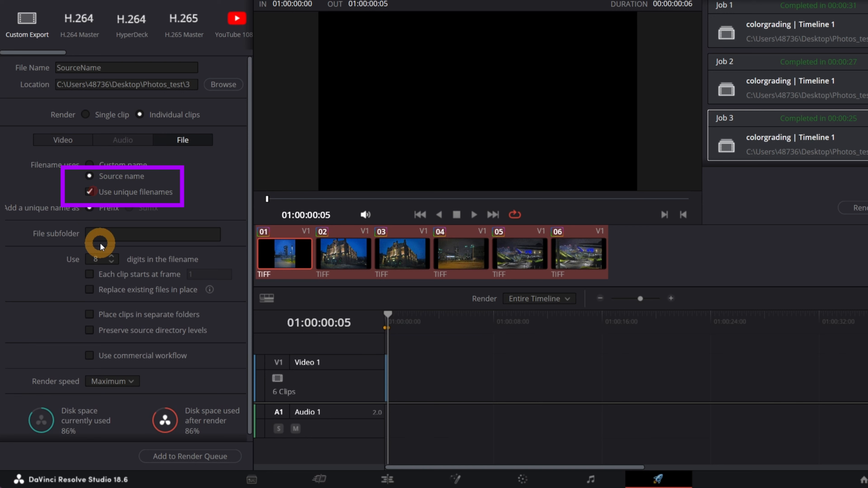